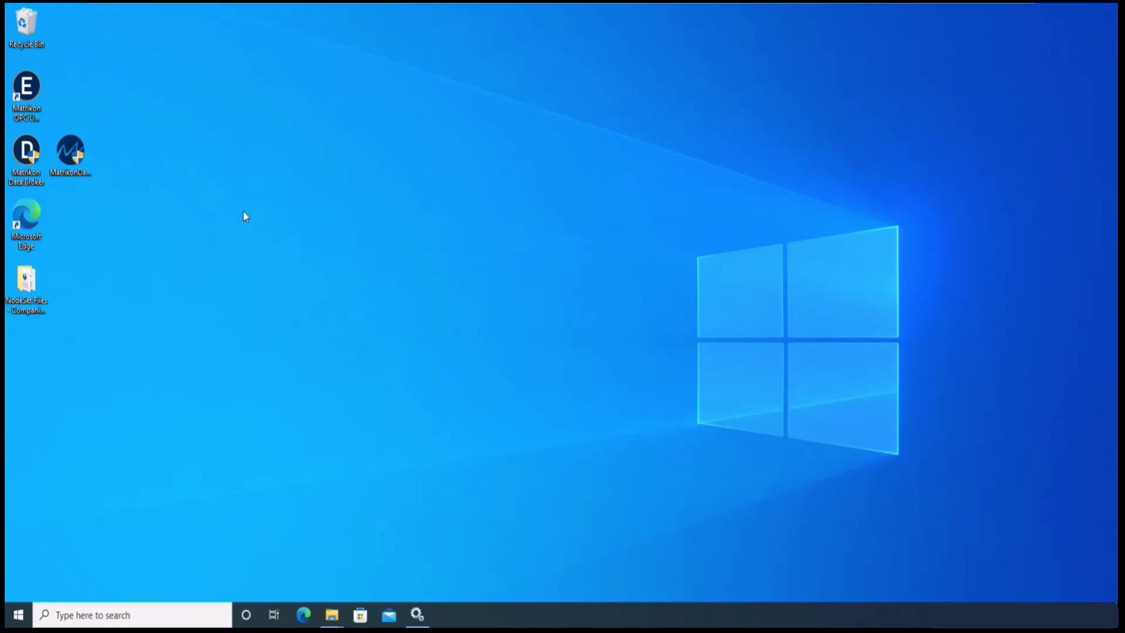
- Start Matrikon OPC UA Explorer from its desktop shortcut to reach the Home page
double_click(32, 88)
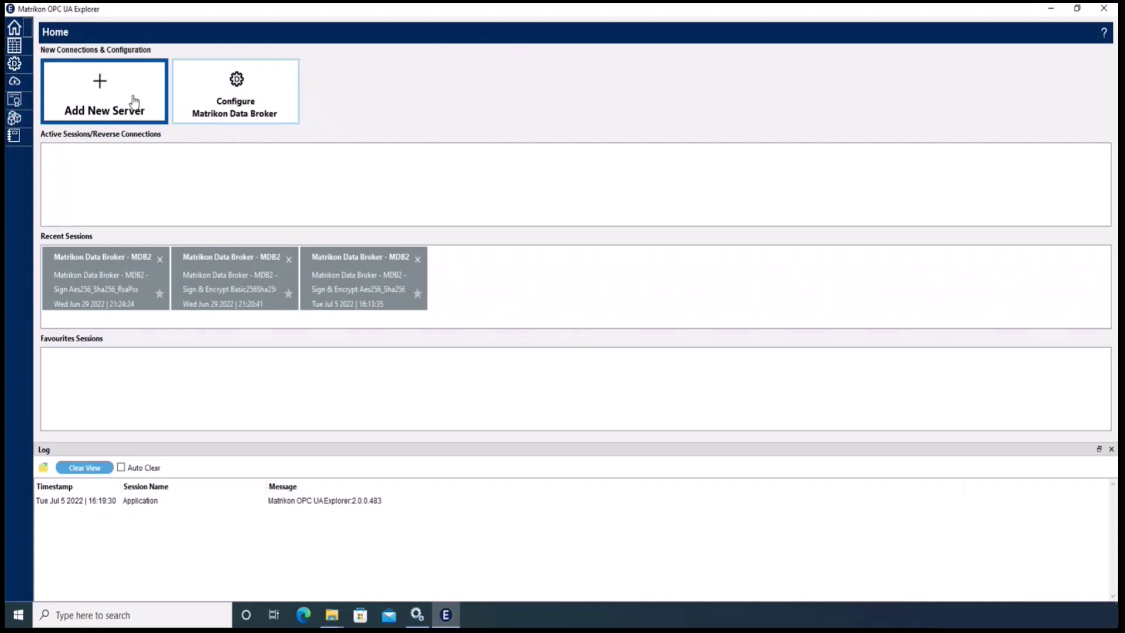
- Add a server session to Matrikon Data Broker - MDB2 on the Aes256_Sha256_RsaPss Sign endpoint, signing in with a username
left_click(134, 102)
left_click(877, 146)
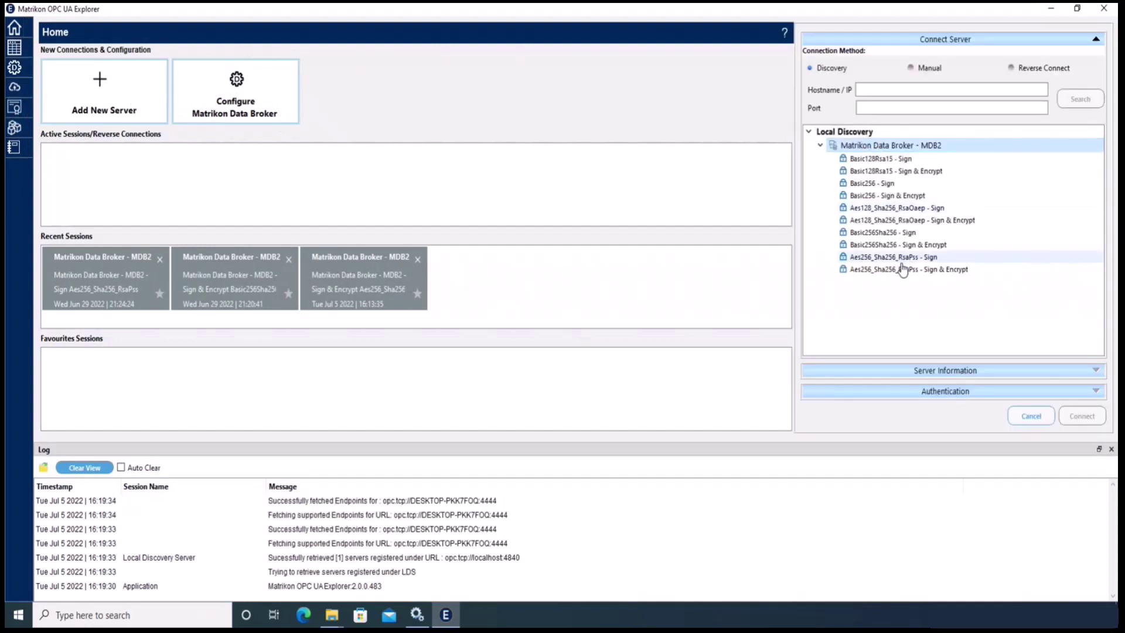
left_click(903, 258)
left_click(926, 392)
left_click(911, 367)
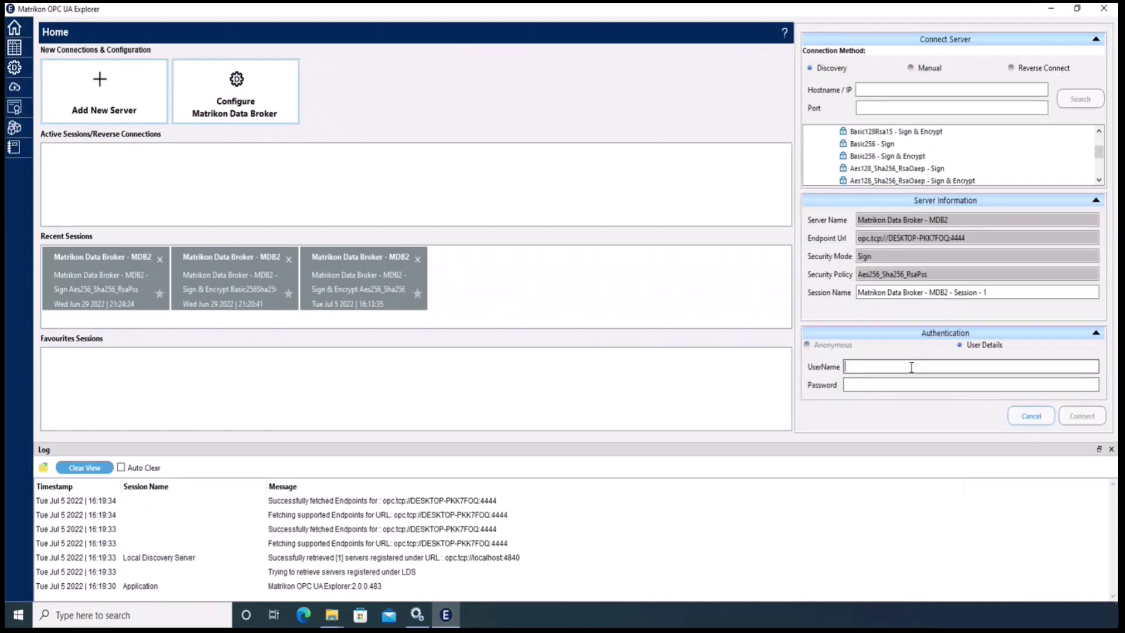
type("Admin")
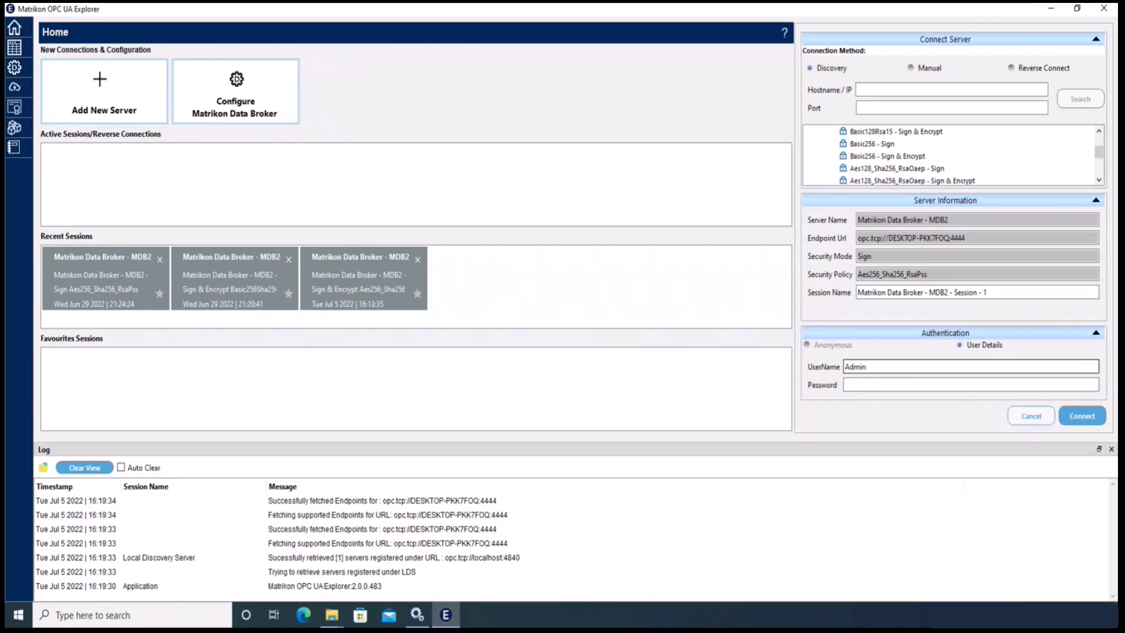
left_click(1084, 413)
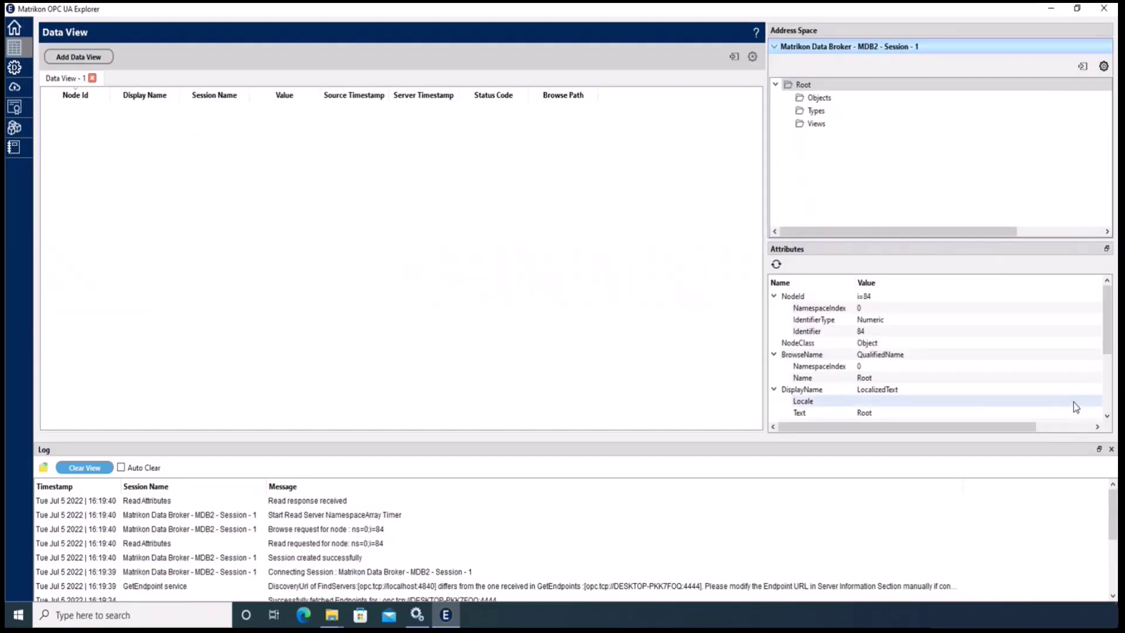
- Go to Data Modeling and show the Data Mapping dashboard for Session 1
left_click(15, 128)
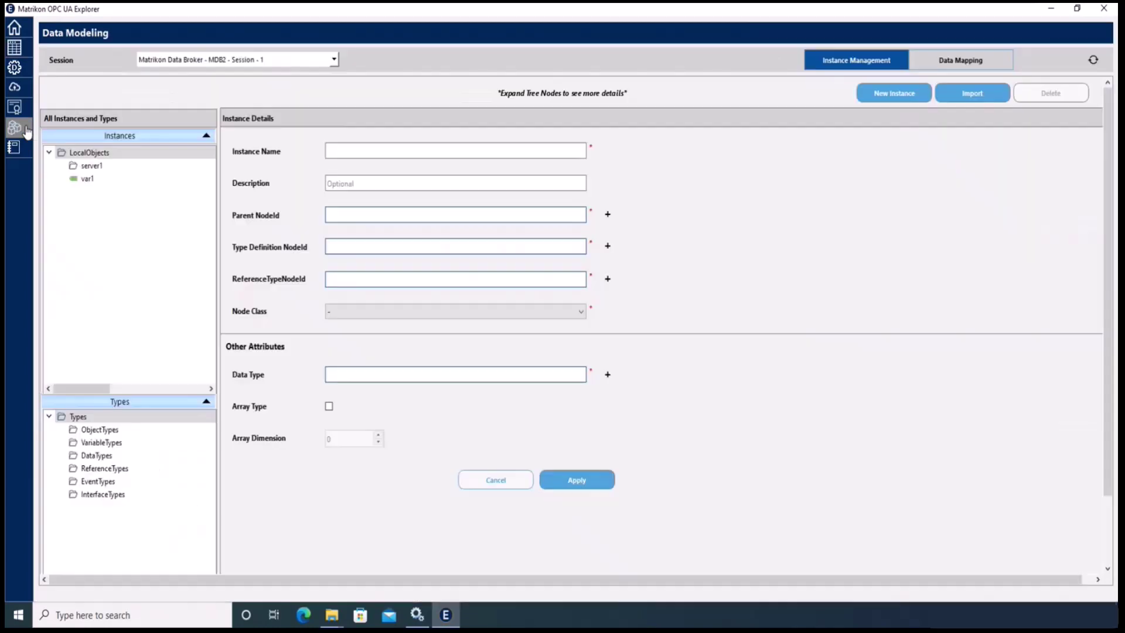
left_click(958, 61)
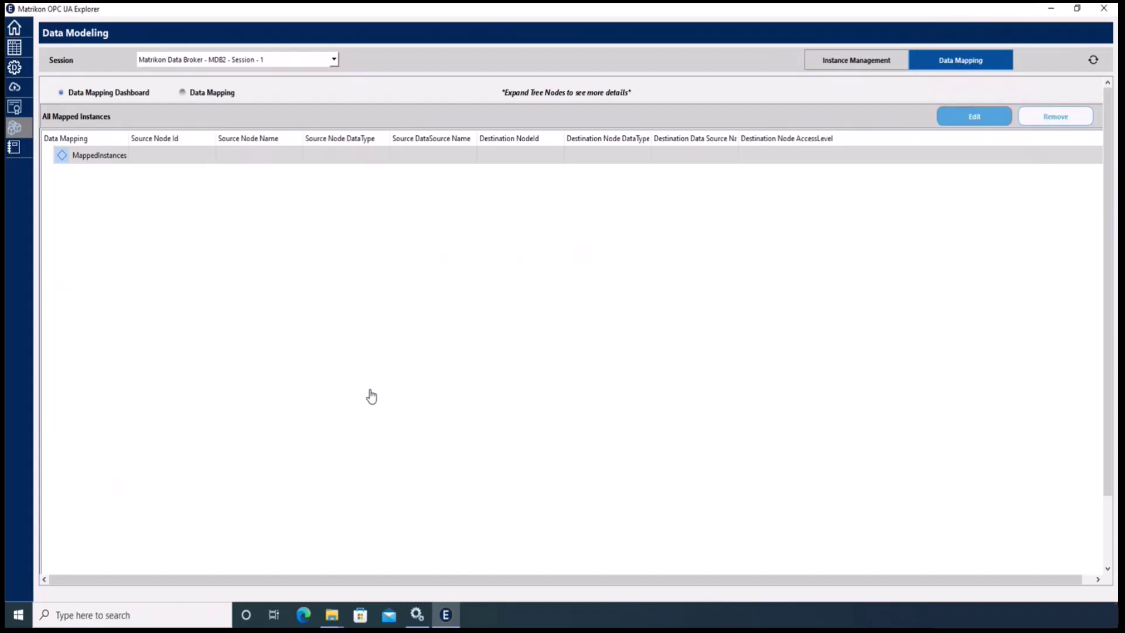
- Select the Data Mapping option to show the Source and Destination Root trees
left_click(182, 93)
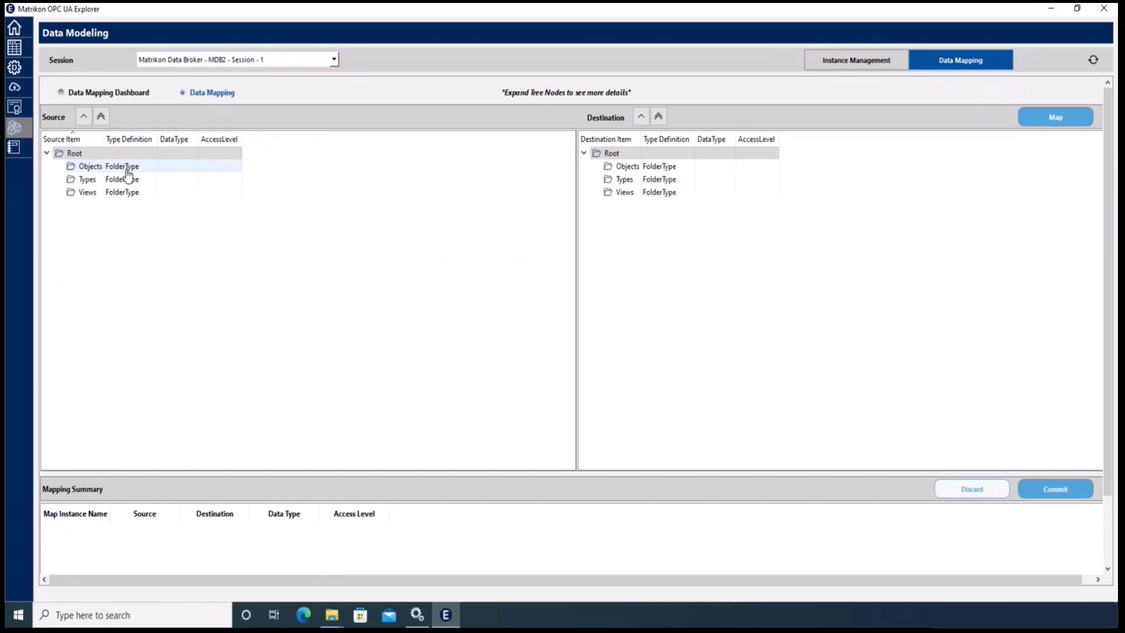
- In the Source tree, drill through SimulatedData > Data > 2_Dynamic > All Profiles > Scalar and select String
double_click(127, 168)
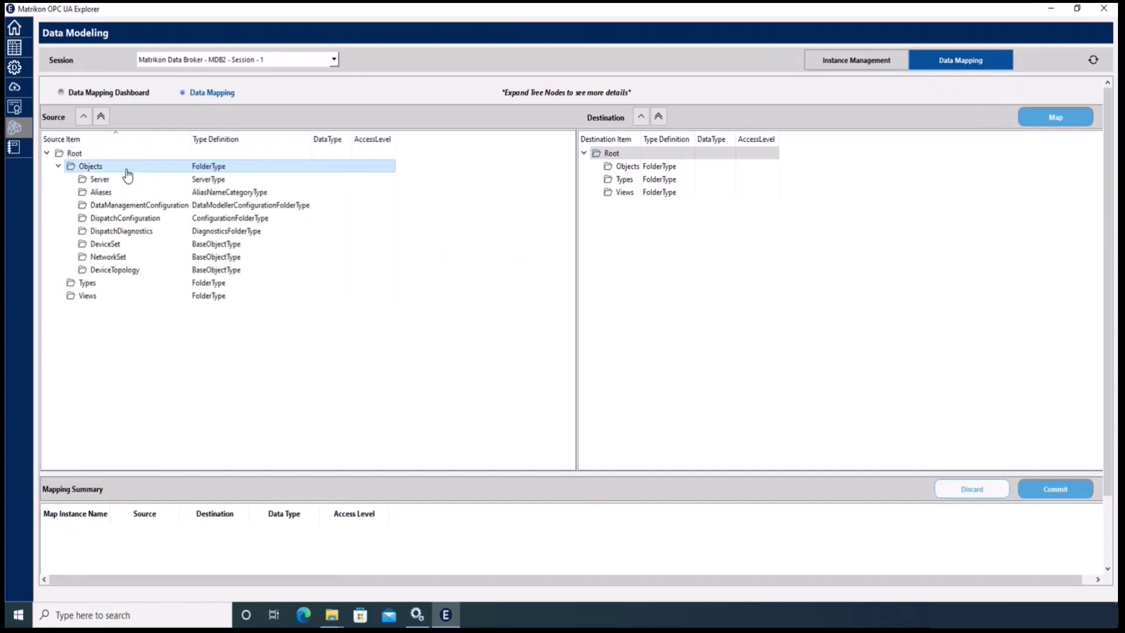
double_click(135, 219)
double_click(136, 232)
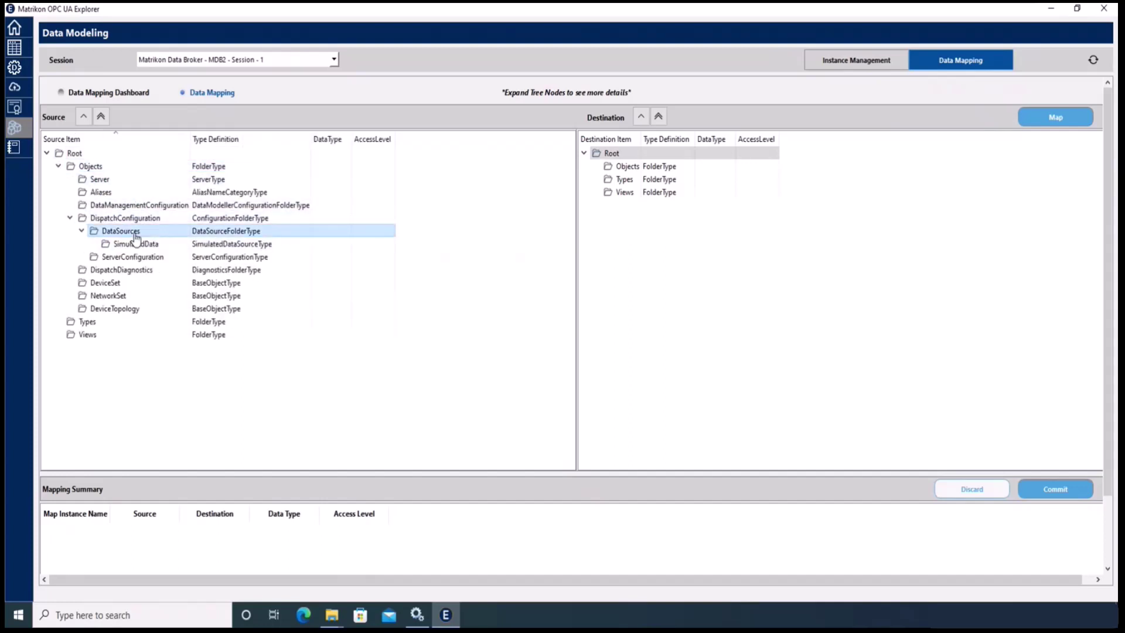
double_click(136, 244)
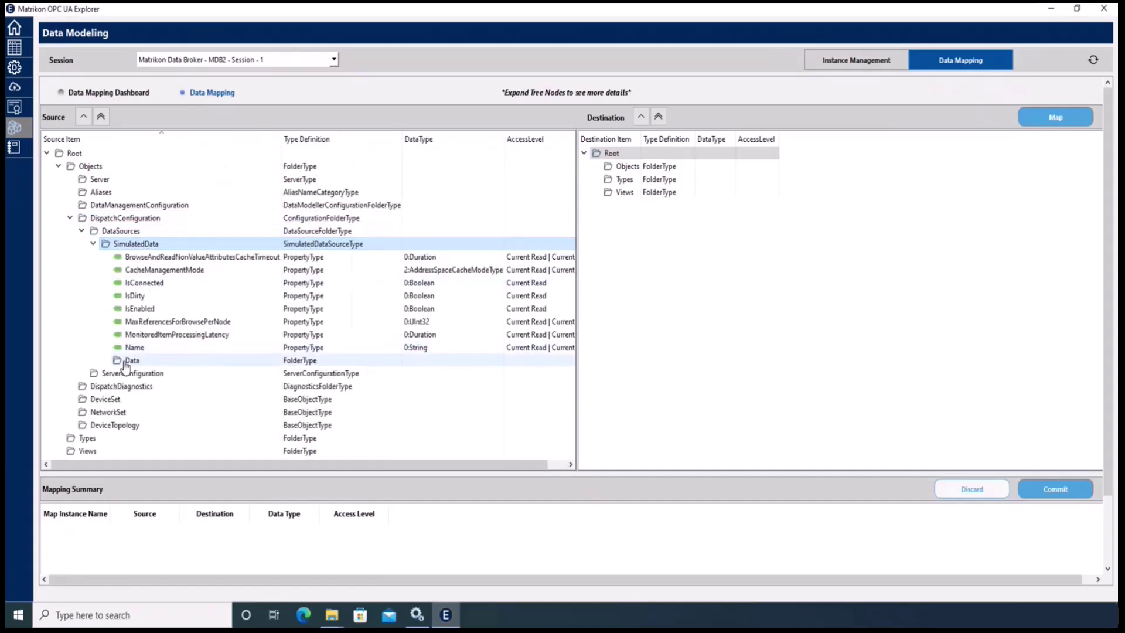
double_click(131, 360)
scroll(153, 363, "down", 1)
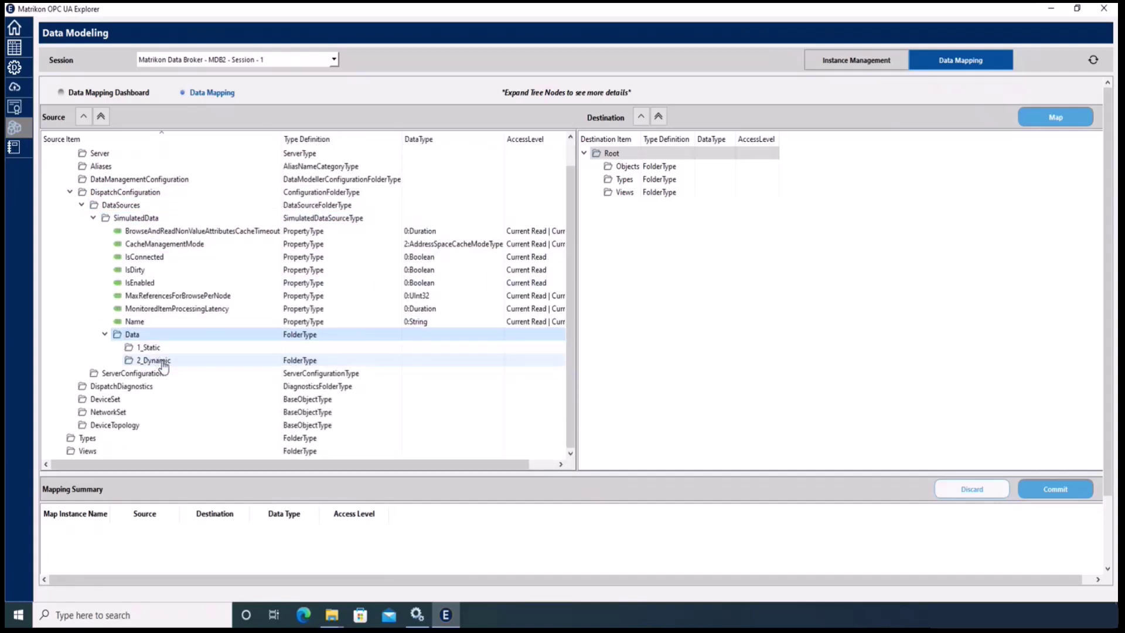
double_click(159, 361)
left_click(170, 374)
double_click(170, 375)
scroll(172, 374, "down", 1)
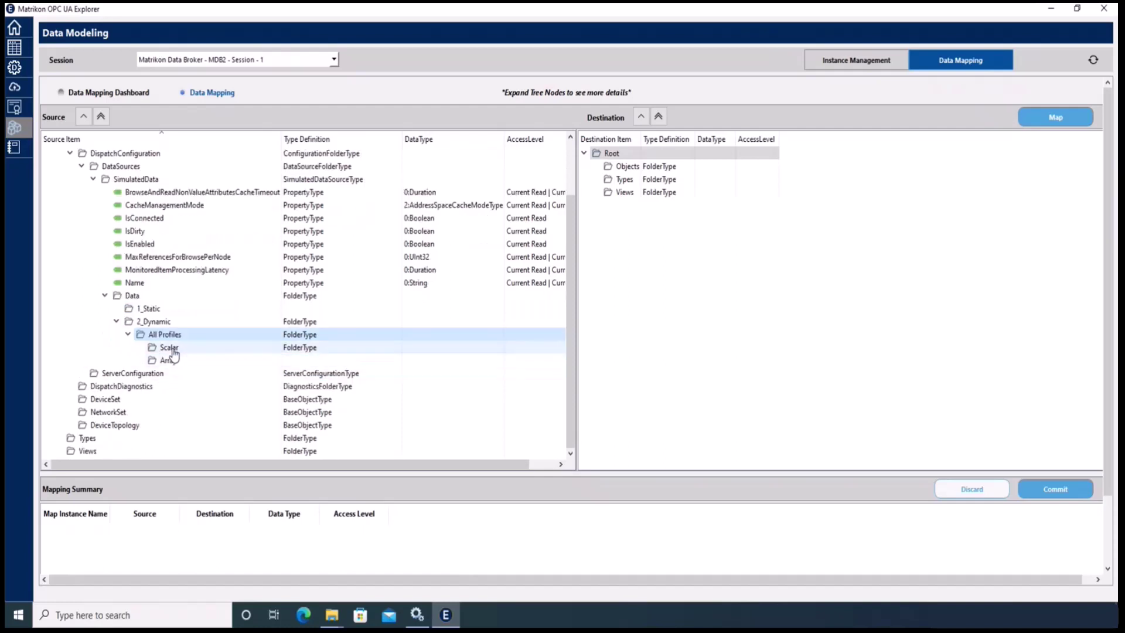
double_click(173, 350)
scroll(180, 354, "down", 4)
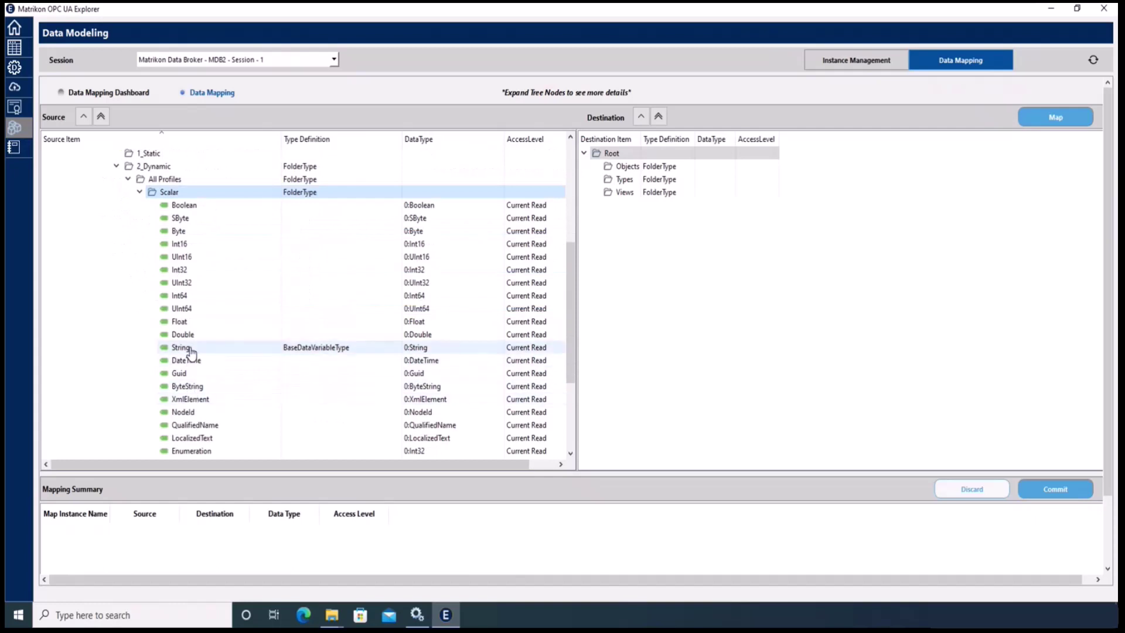
left_click(190, 351)
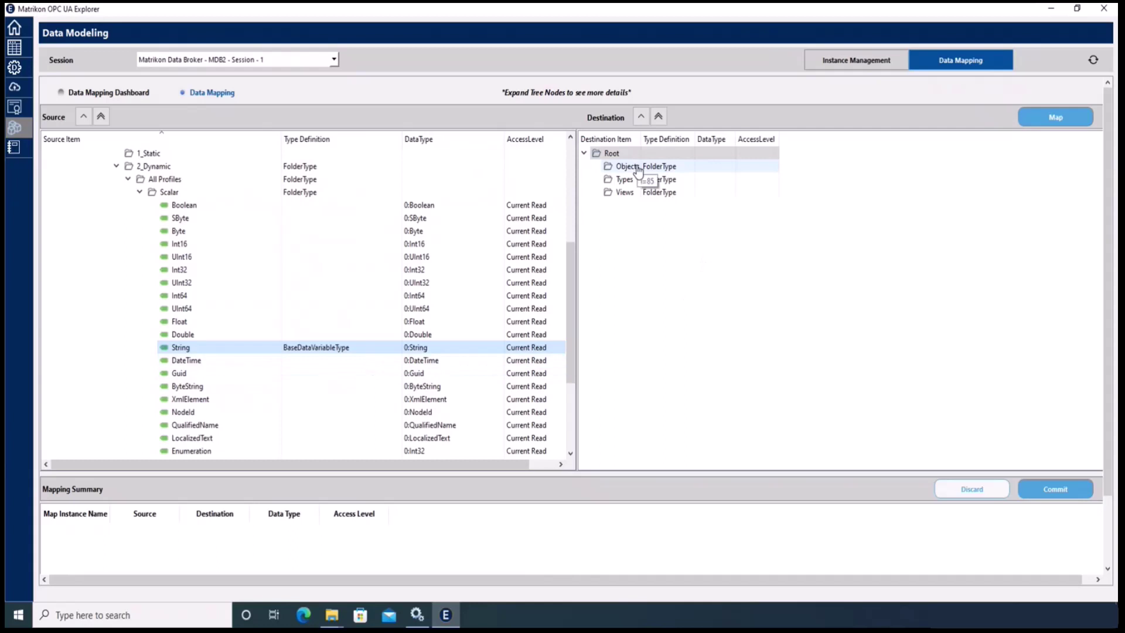
- In the Destination tree, expand DataManagementConfiguration > LocalObjects > server1 and select NamespaceArray
left_click(638, 169)
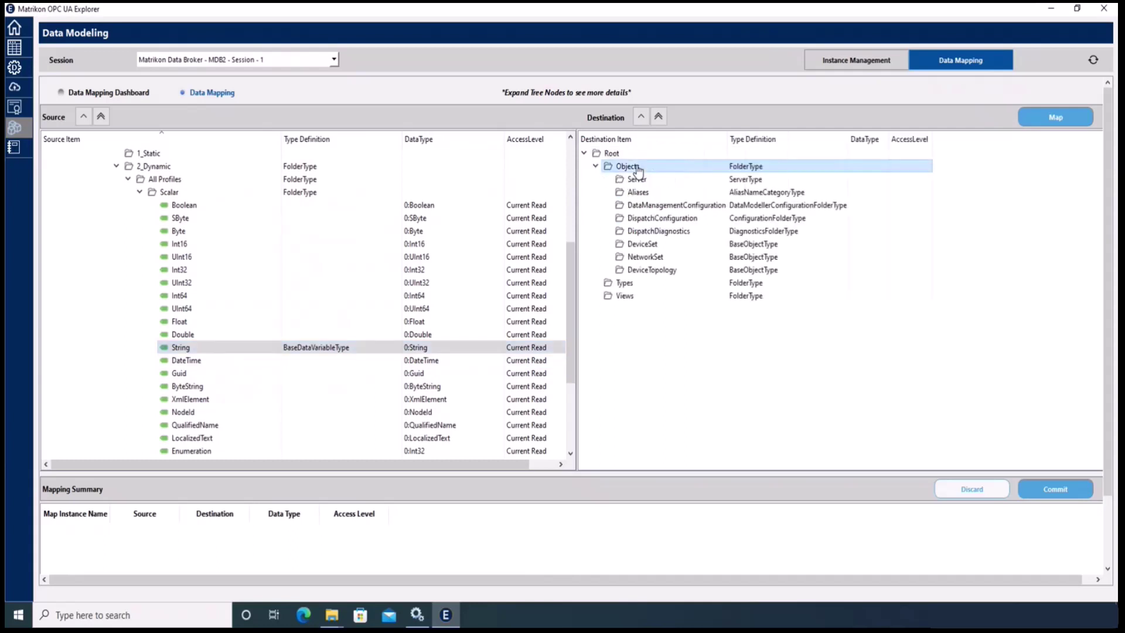
left_click(667, 208)
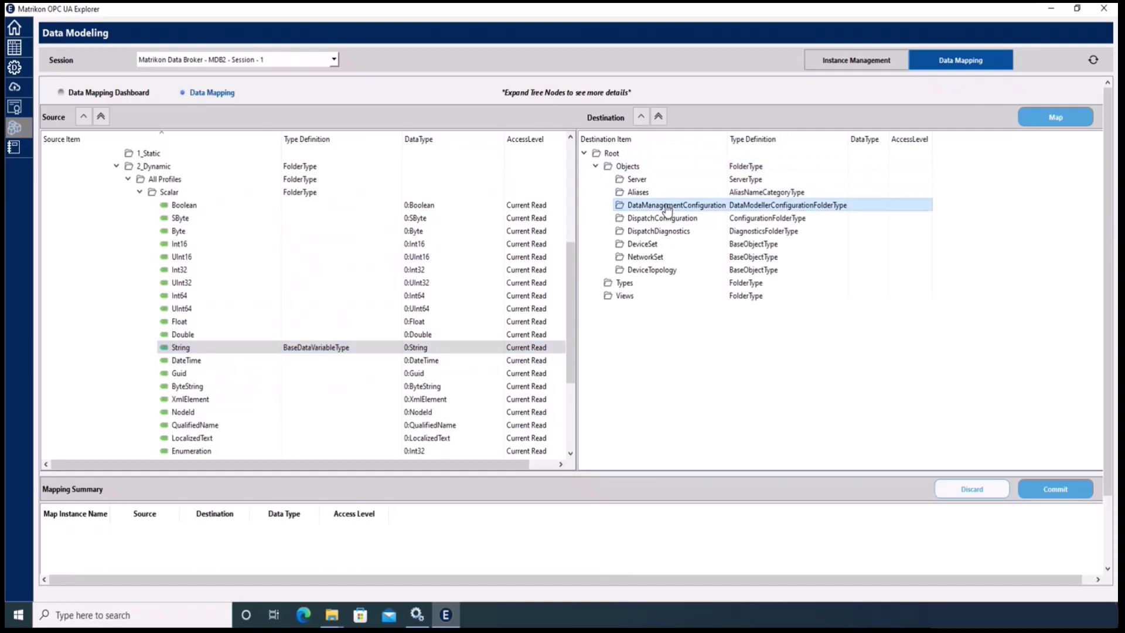
left_click(661, 219)
left_click(675, 232)
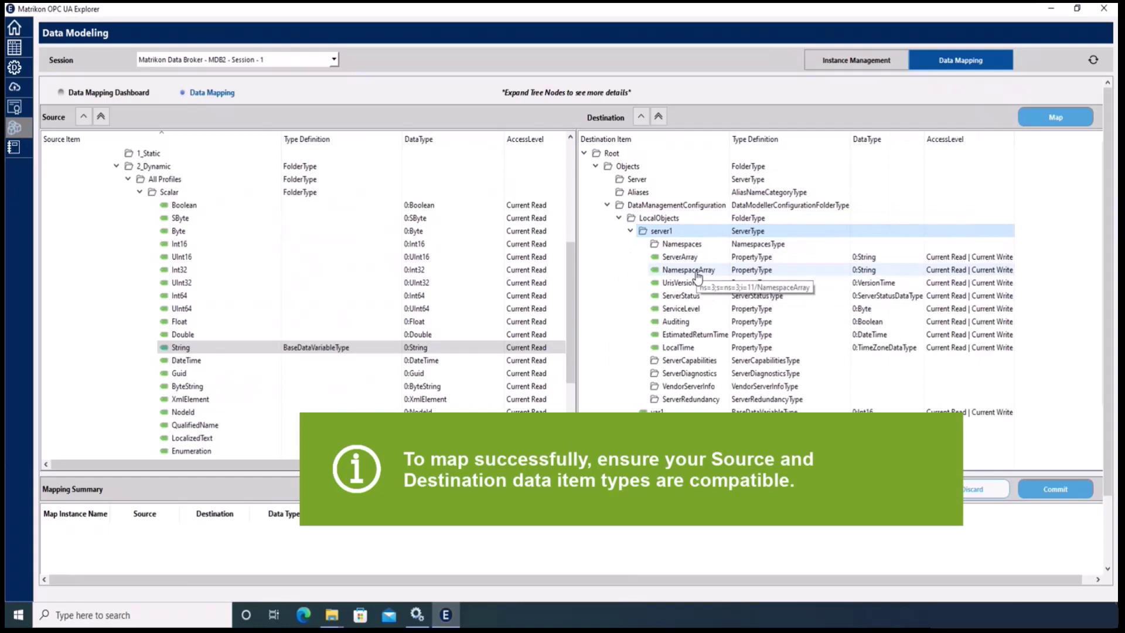
left_click(696, 272)
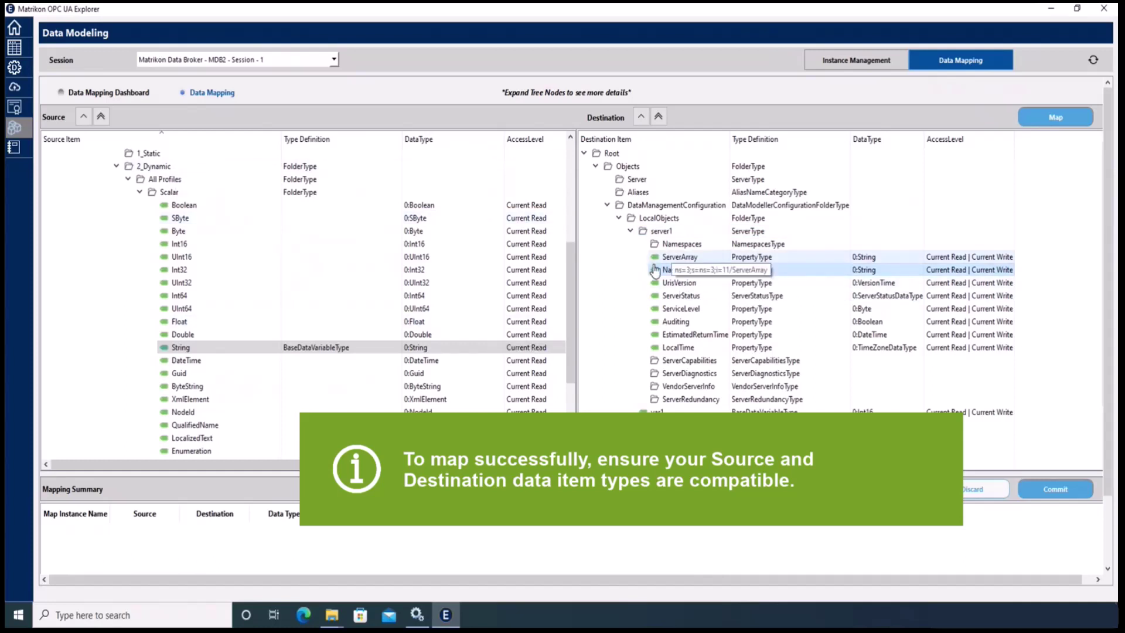
- In Data View, add server1's NamespaceArray to the grid from LocalObjects and open its Value cell for editing
left_click(14, 52)
left_click(818, 100)
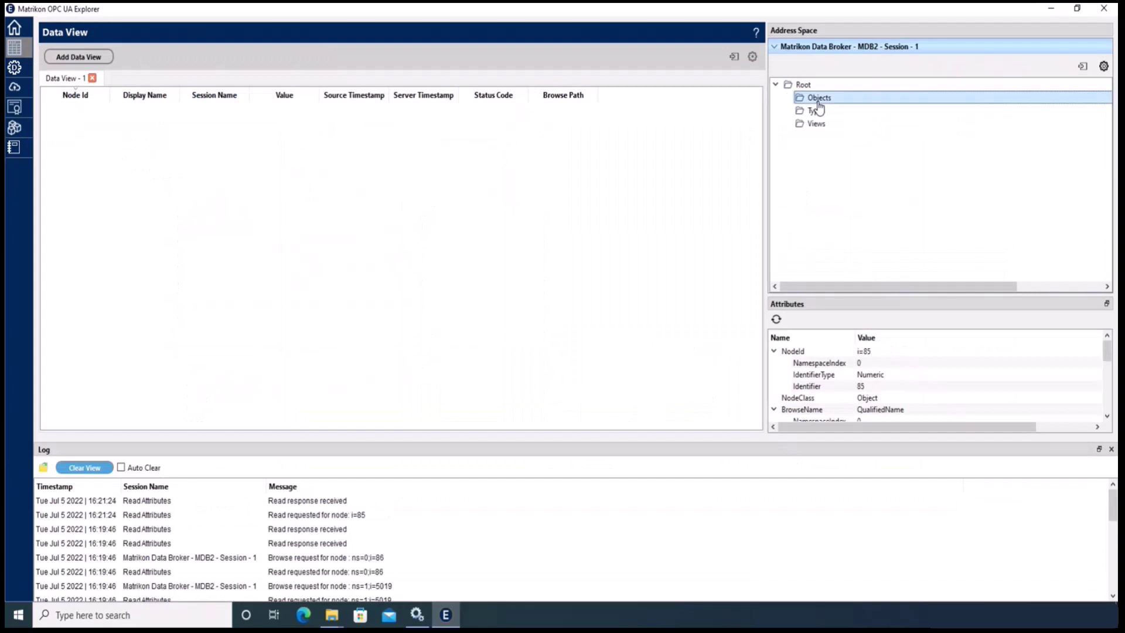
double_click(818, 99)
double_click(853, 136)
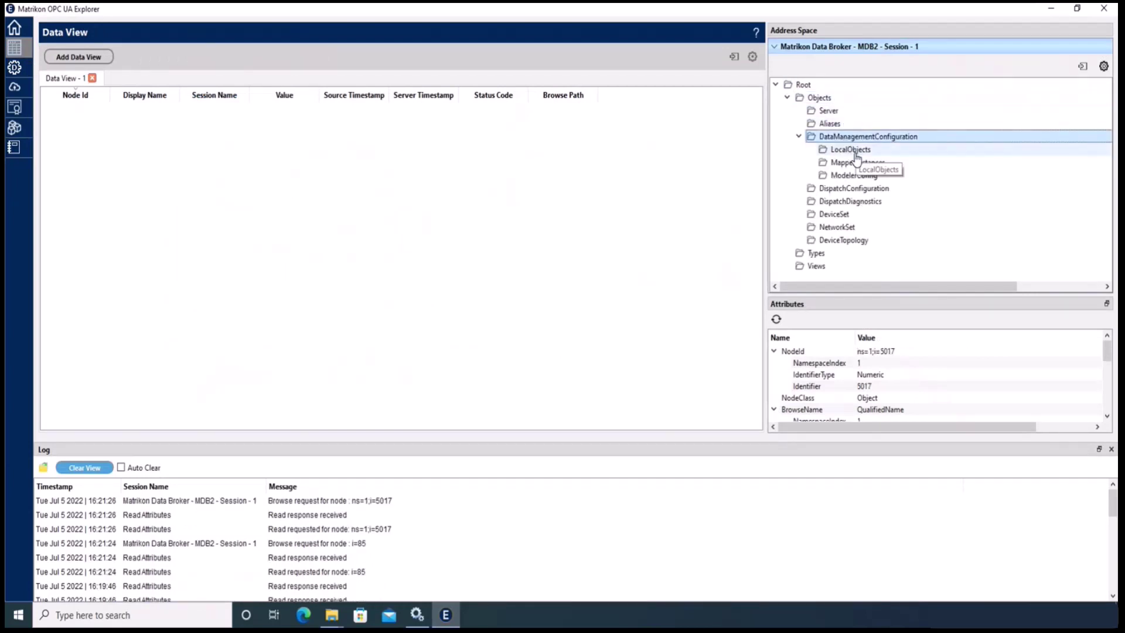
left_click(855, 152)
double_click(856, 151)
double_click(851, 163)
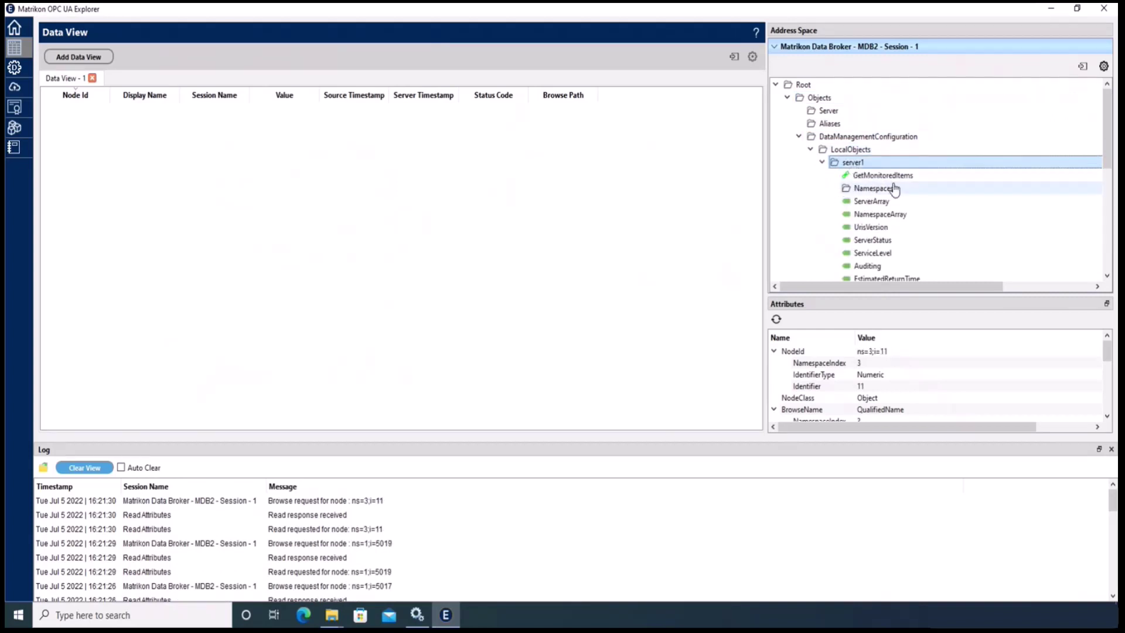
left_click_drag(889, 221, 443, 258)
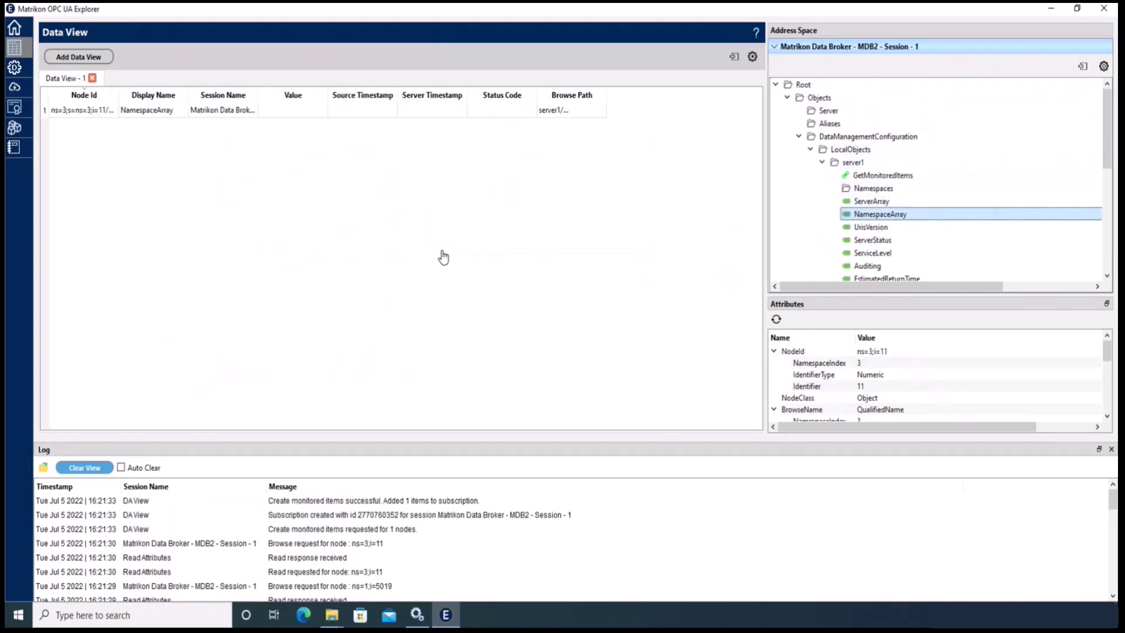
double_click(284, 112)
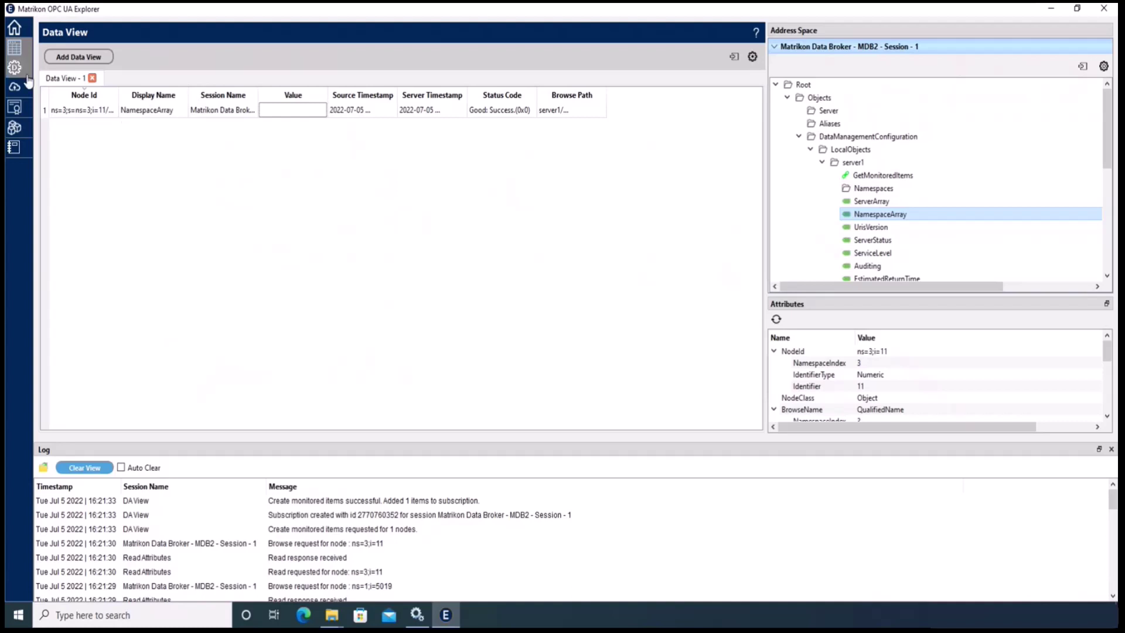
- Return to Data Modeling's Data Mapping view with the Source and Destination trees
left_click(14, 127)
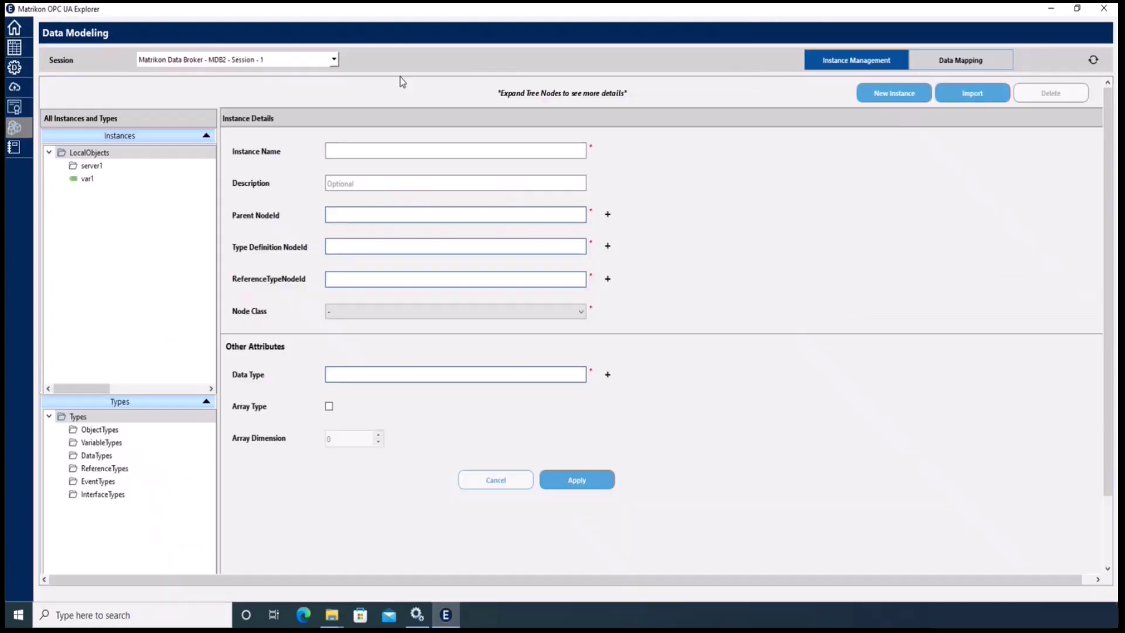
left_click(958, 61)
left_click(207, 93)
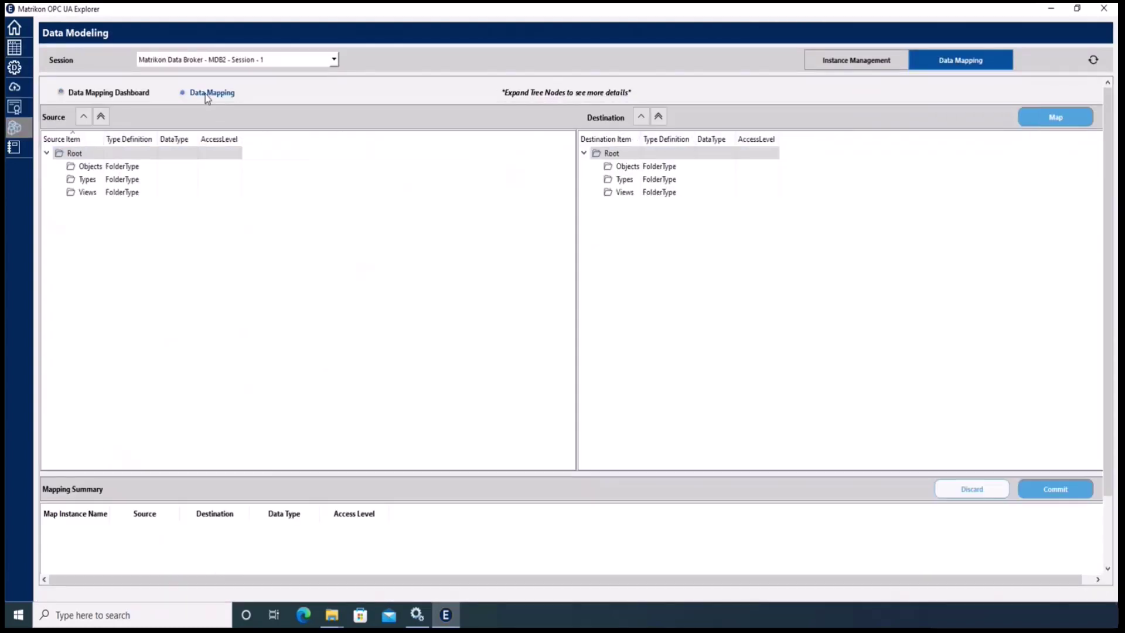
- Select the Scalar String item under SimulatedData/Data/2_Dynamic/All Profiles in the Source tree
double_click(128, 167)
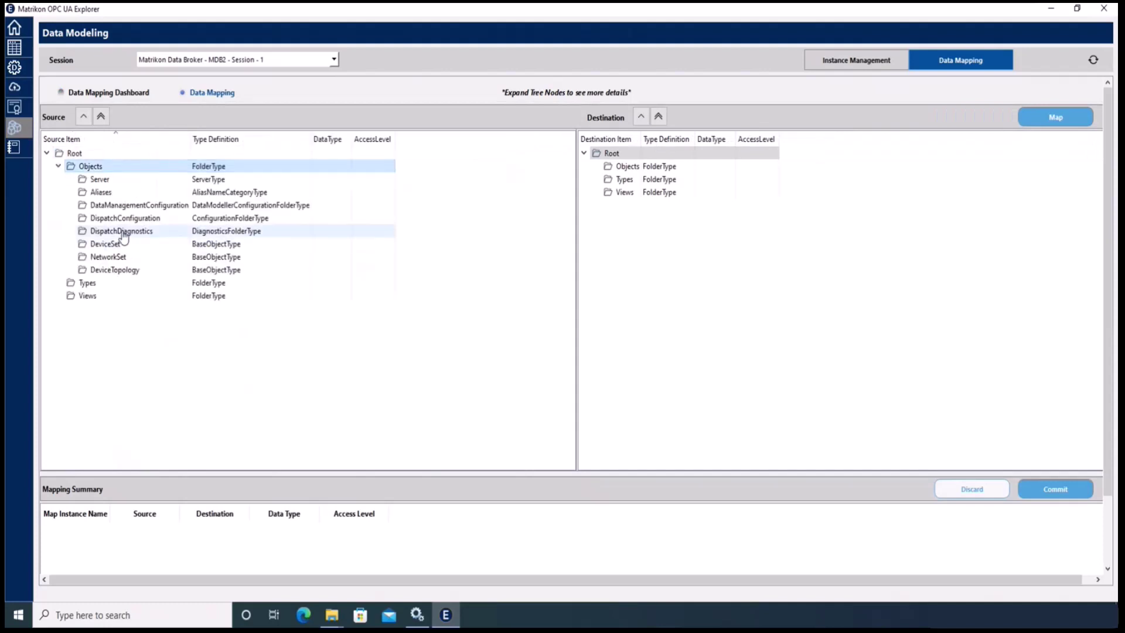
double_click(126, 219)
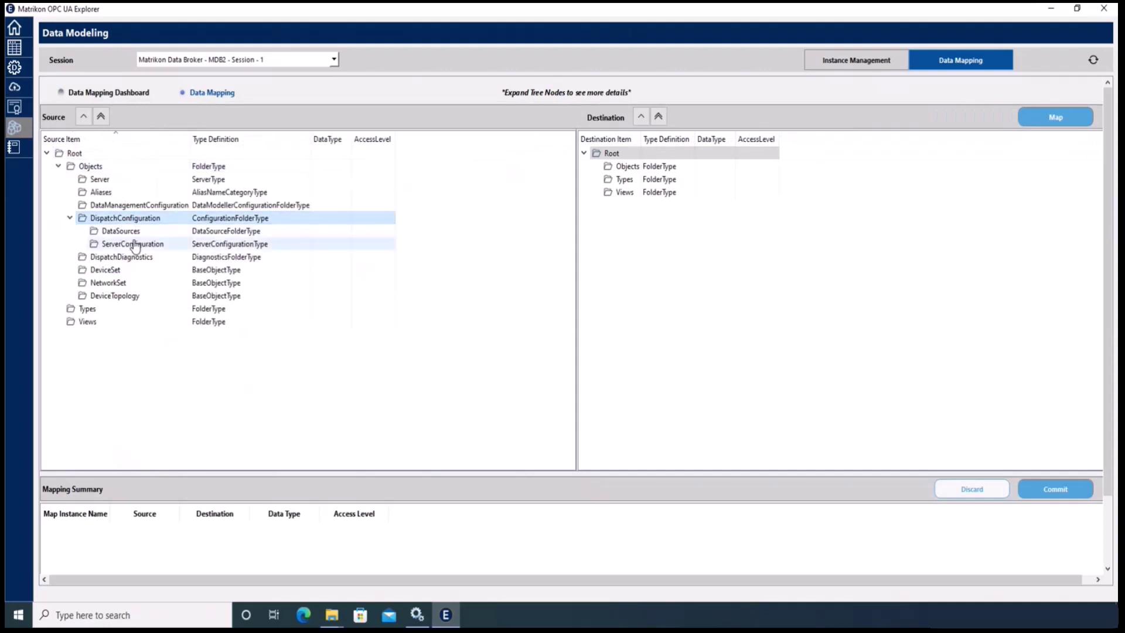
double_click(120, 231)
double_click(135, 244)
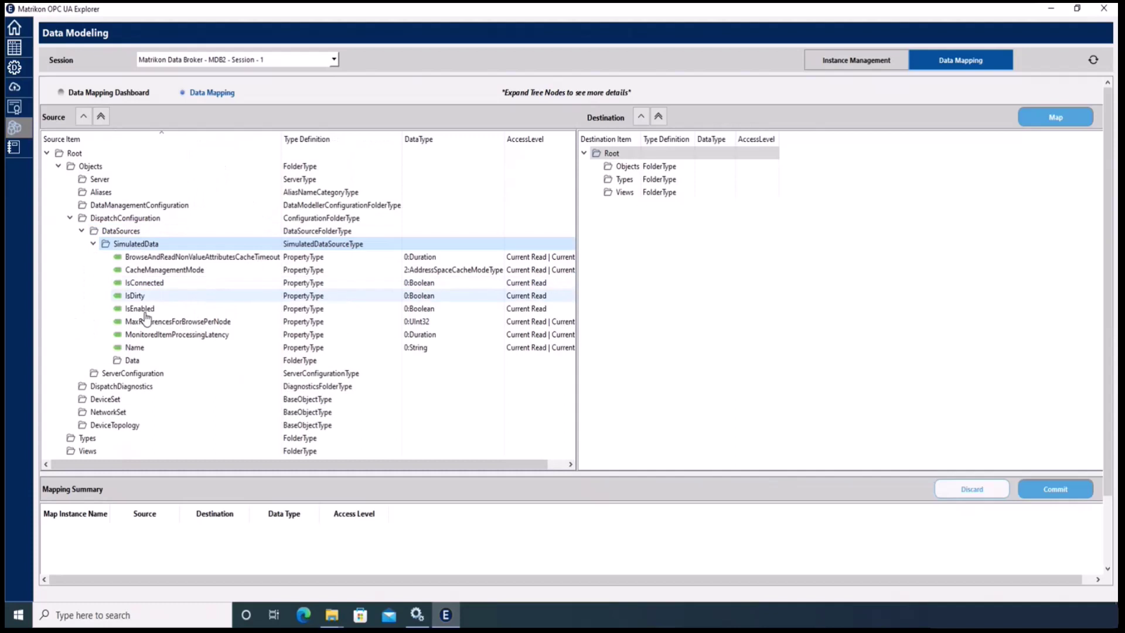
double_click(130, 359)
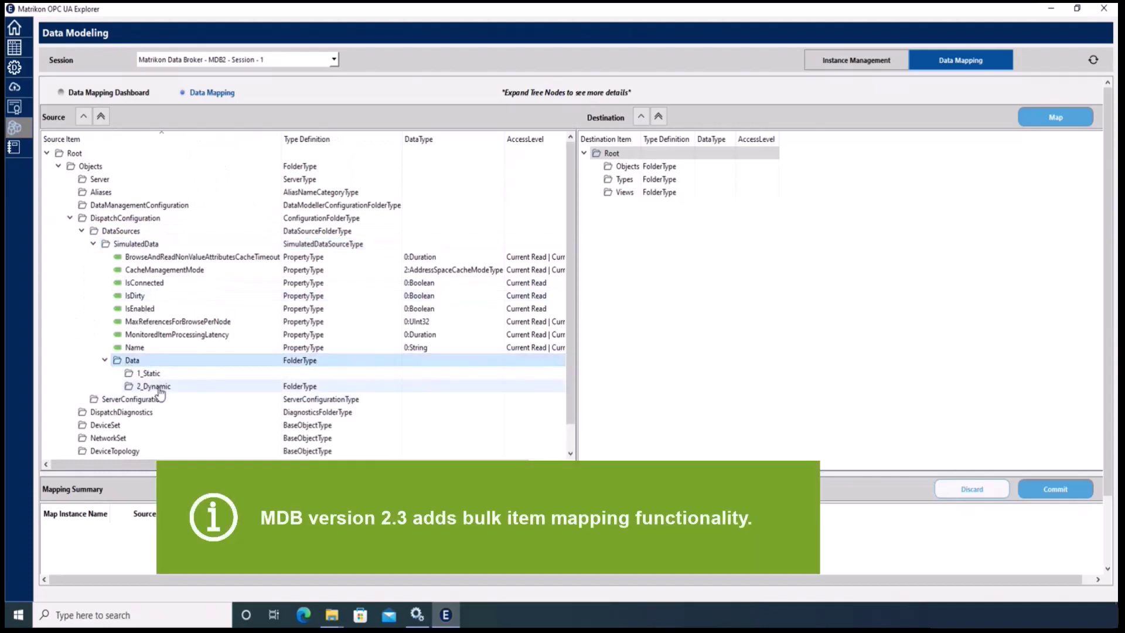
double_click(155, 386)
scroll(183, 395, "down", 2)
double_click(163, 322)
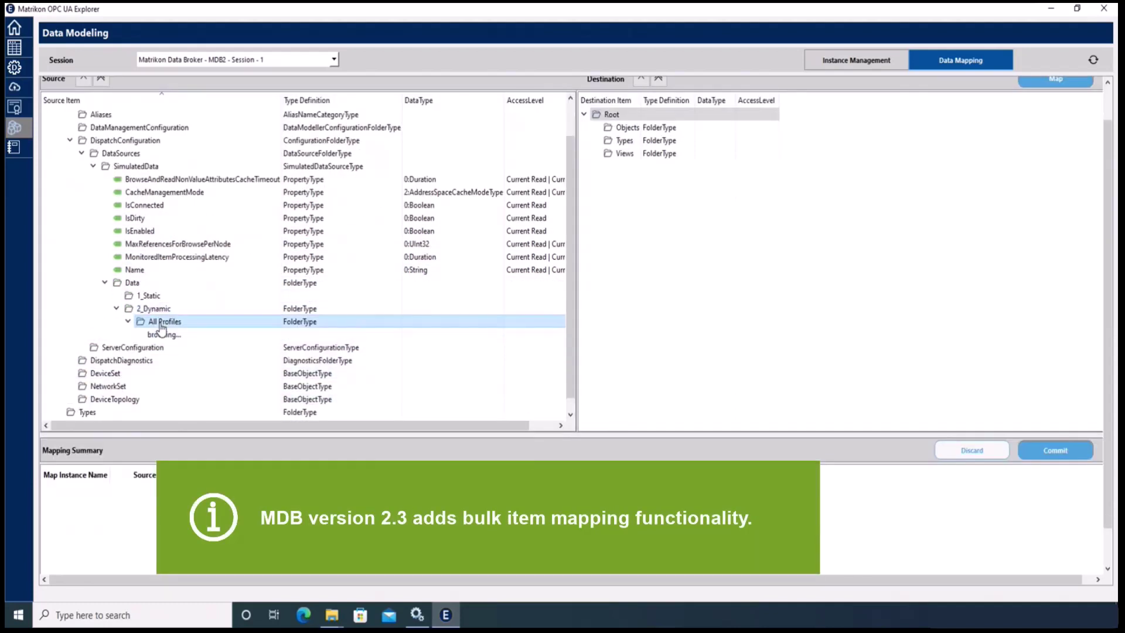
double_click(169, 335)
scroll(211, 364, "down", 4)
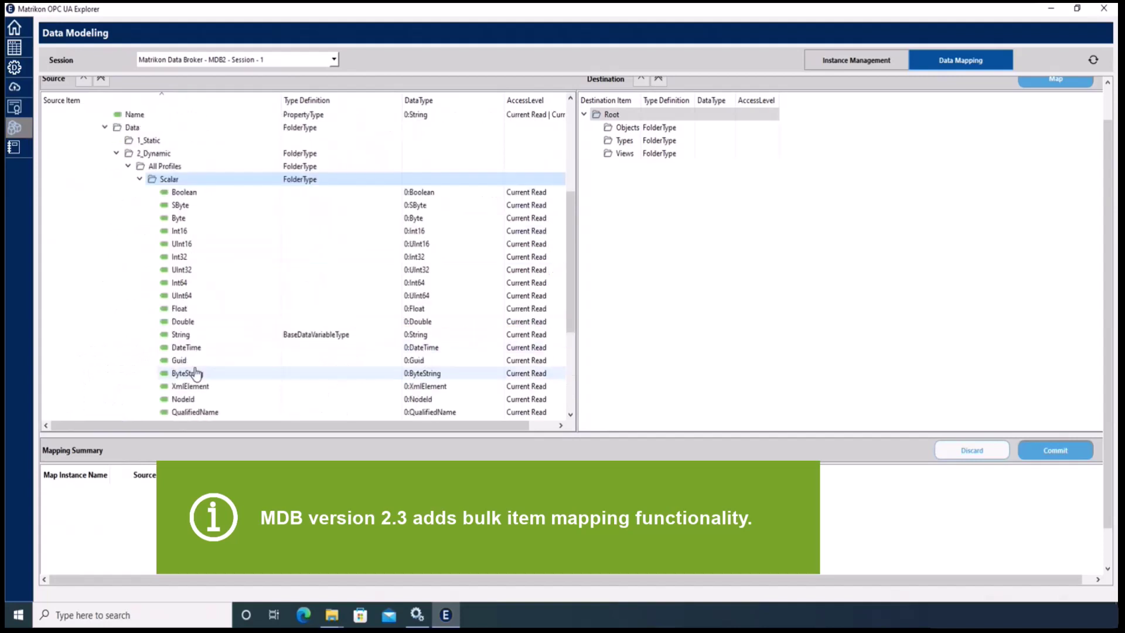
left_click(181, 335)
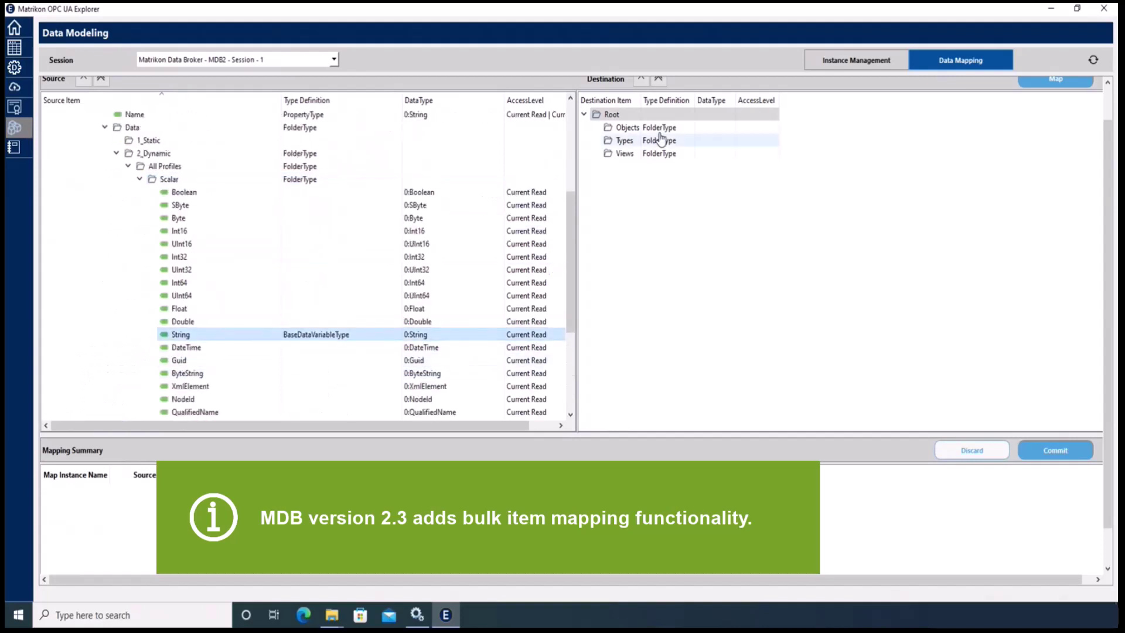
- Pick server1's NamespaceArray under LocalObjects as the destination, then reselect String as source
double_click(628, 127)
double_click(747, 167)
double_click(748, 179)
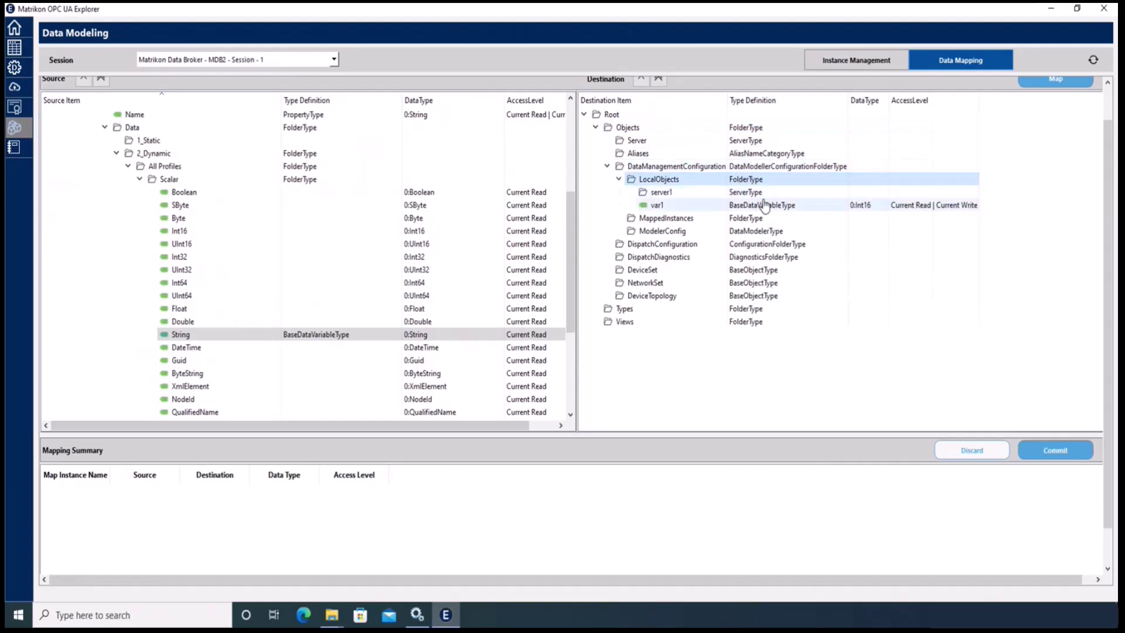
double_click(752, 192)
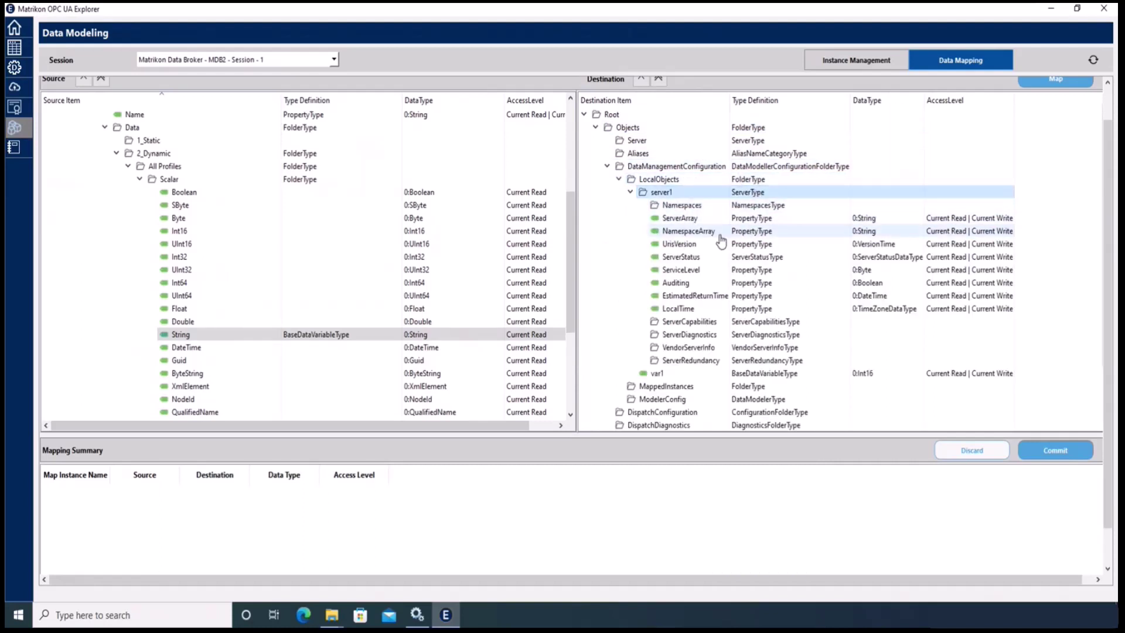
left_click(701, 232)
left_click(359, 337)
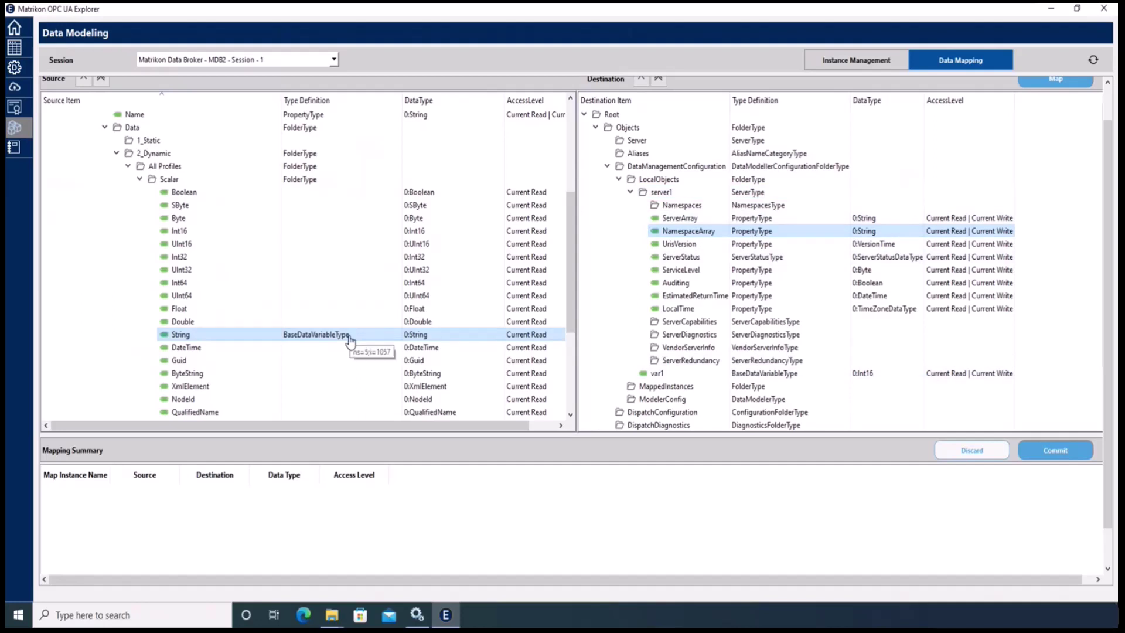
- Map String to NamespaceArray, queue the String_NamespaceArray mapping, and commit it
left_click(1042, 85)
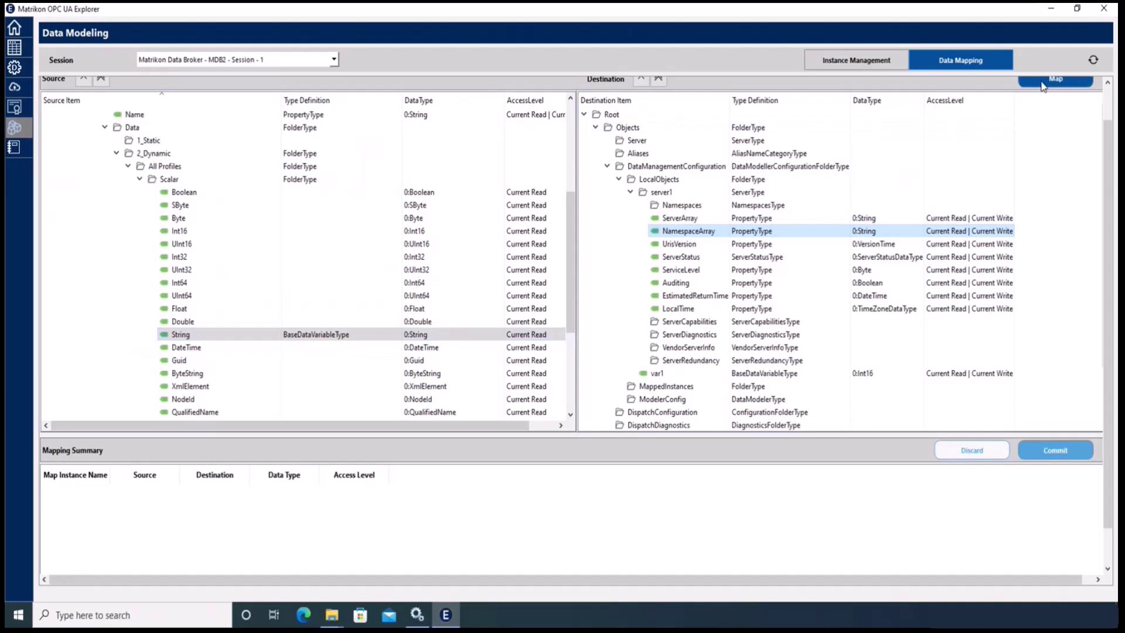
left_click(1043, 85)
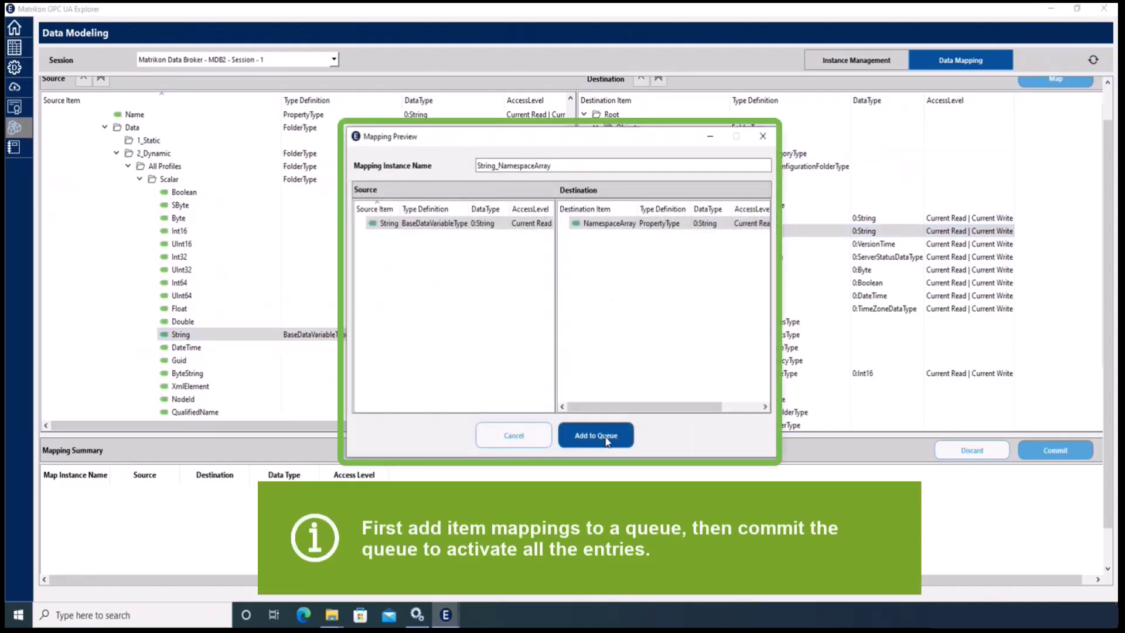
left_click(607, 440)
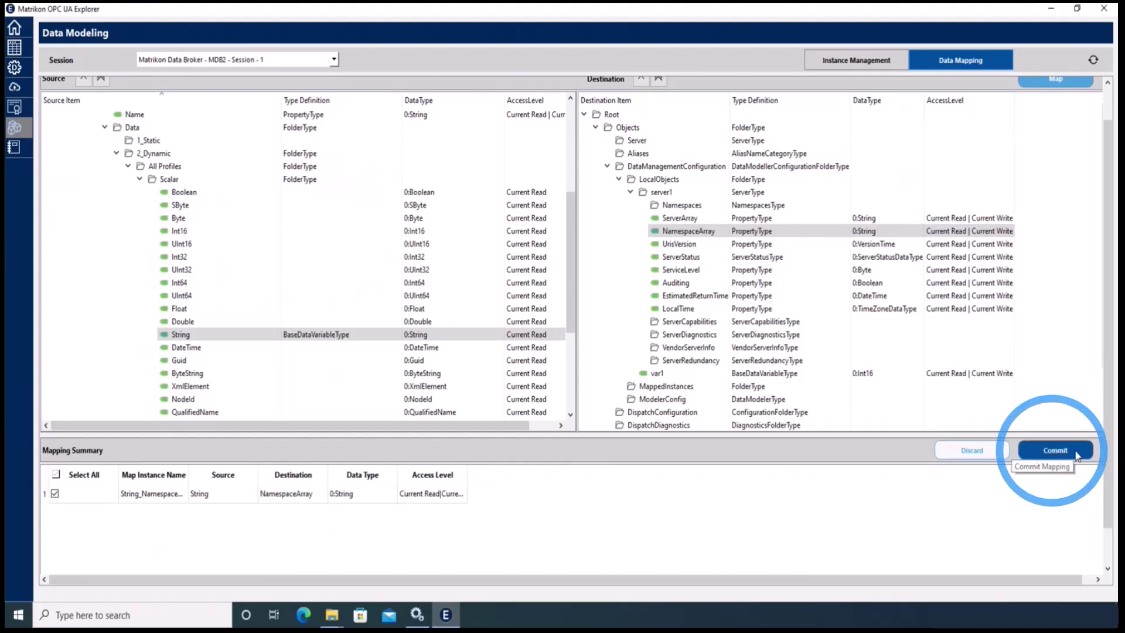
left_click(1076, 456)
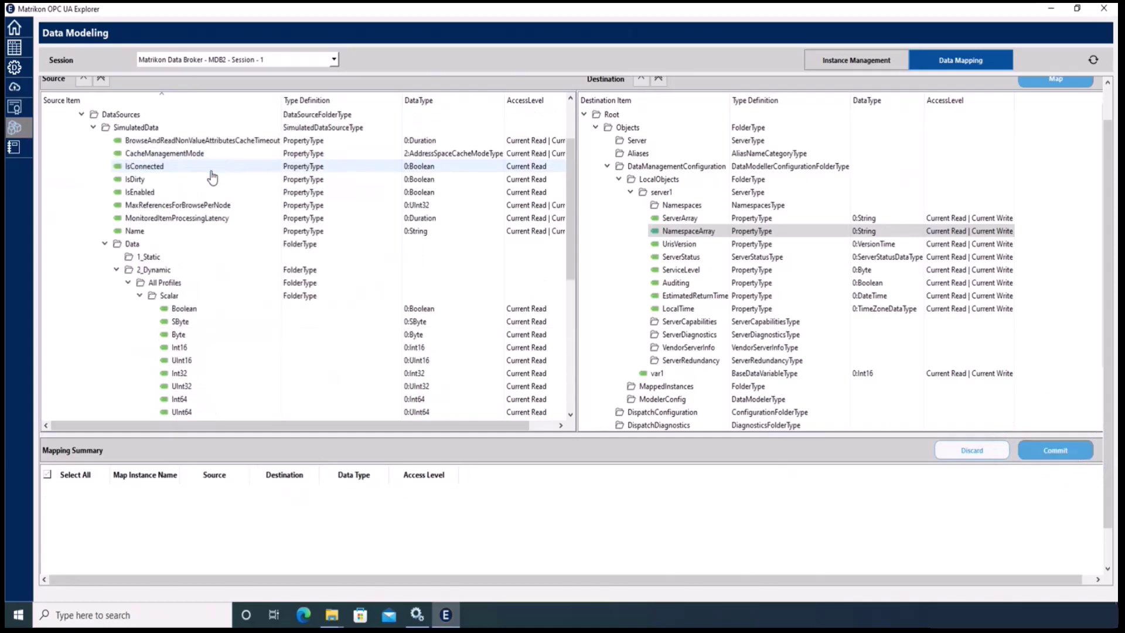
- Check String_NamespaceArray under MappedInstances, then view NamespaceArray's live string value in Data View
left_click(91, 95)
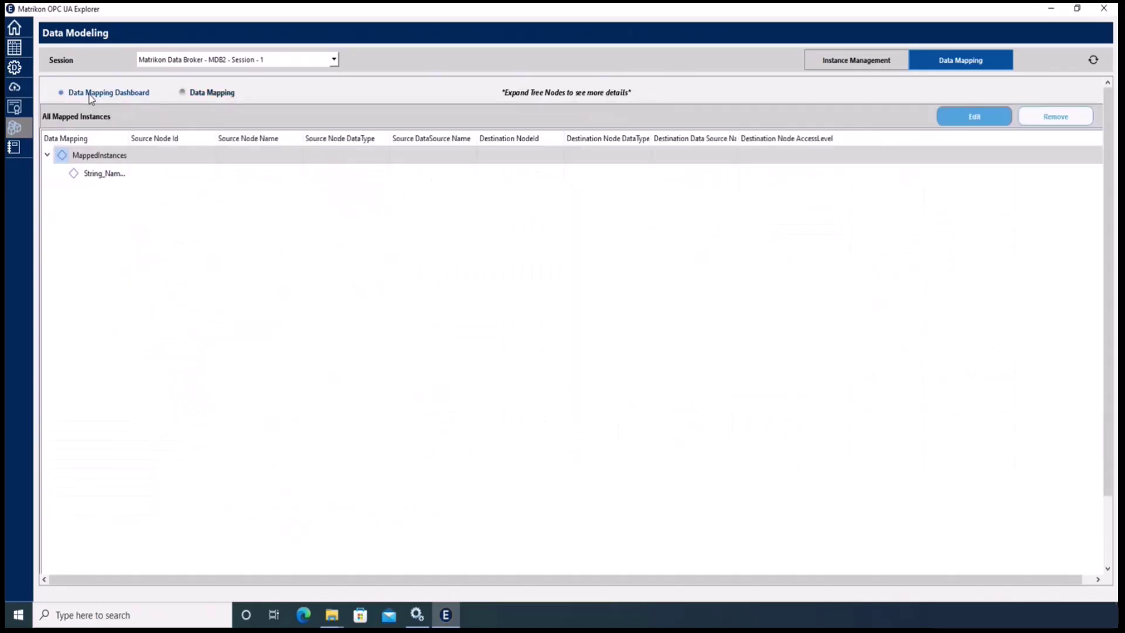
double_click(92, 175)
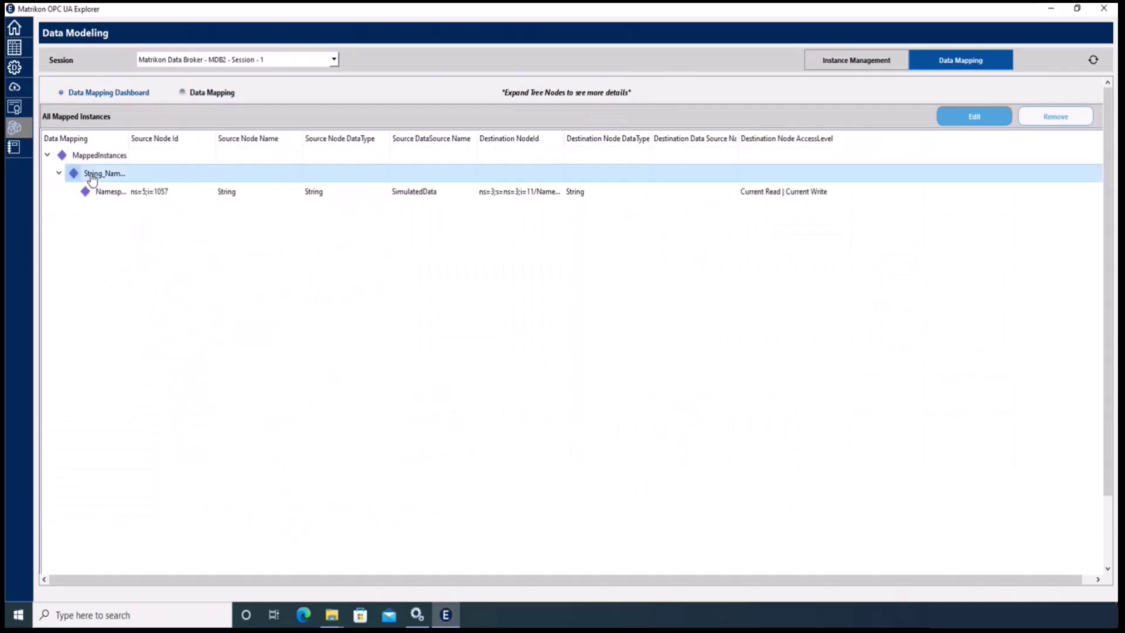
left_click(131, 198)
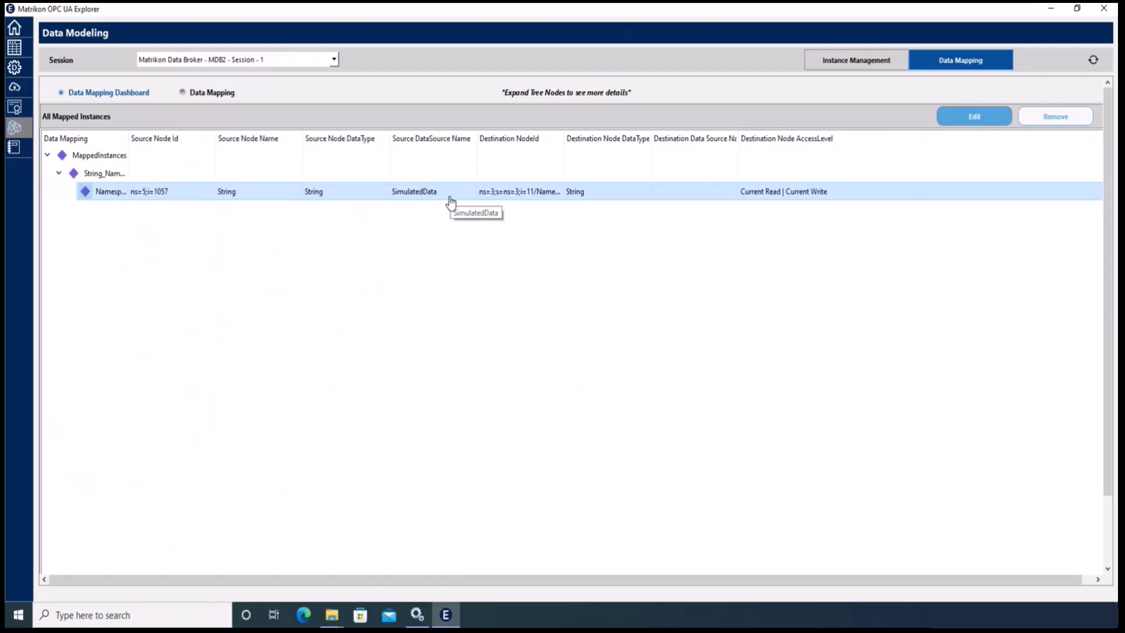
left_click(15, 48)
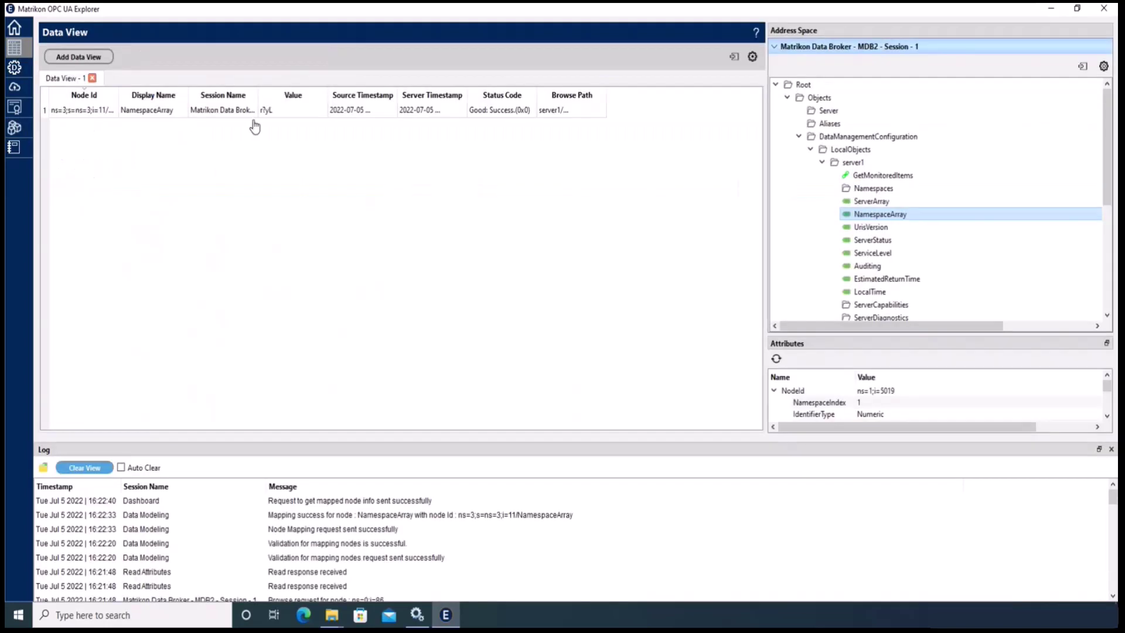